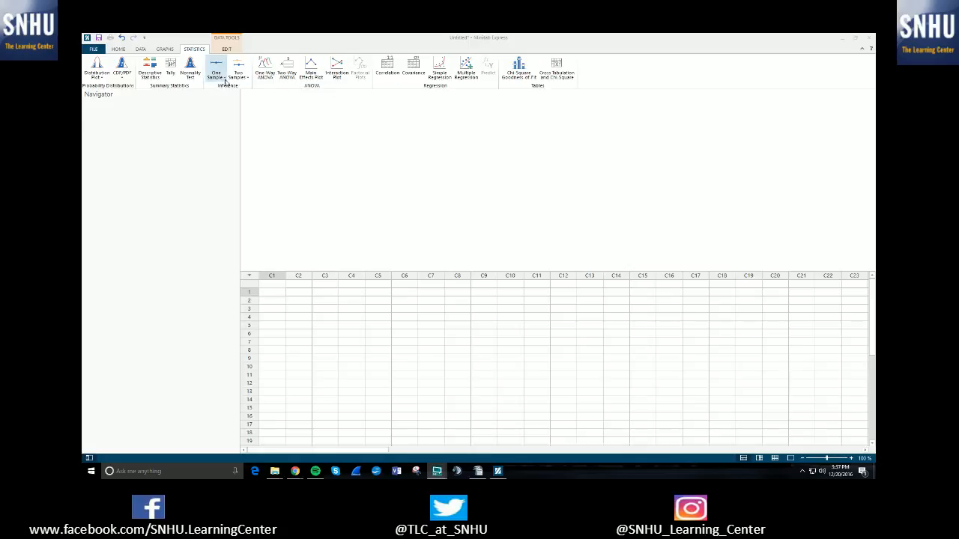
click(223, 80)
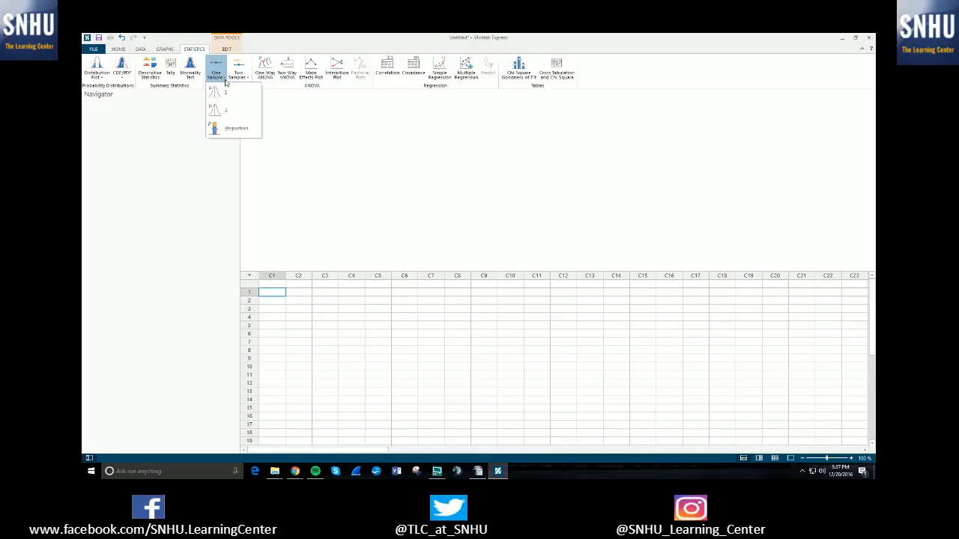
click(242, 133)
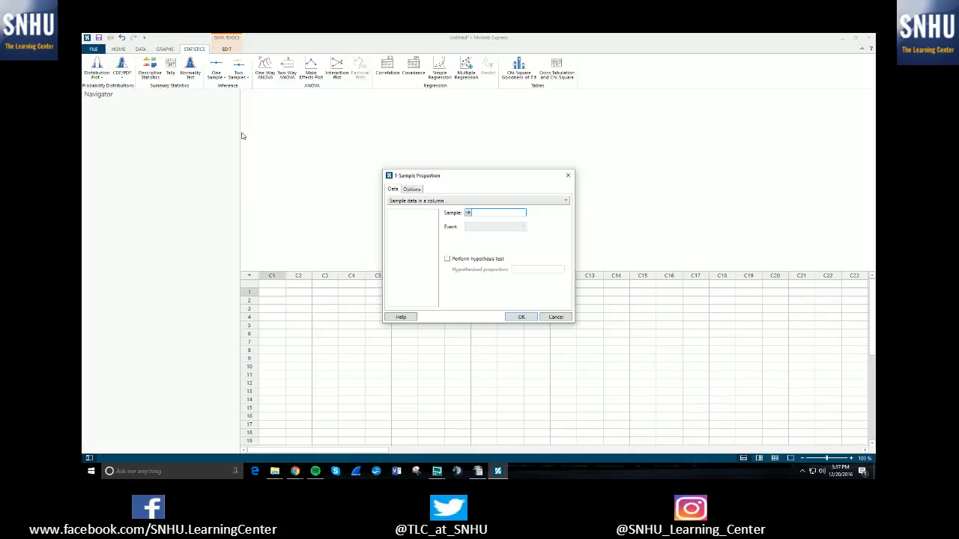
mouse_move(466, 181)
mouse_down()
mouse_move(486, 174)
mouse_move(457, 174)
mouse_up()
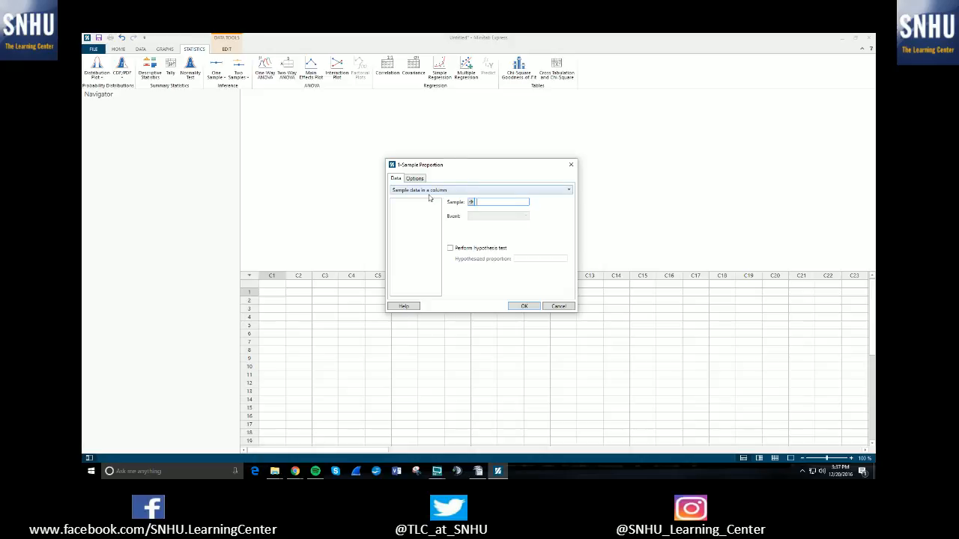
click(570, 164)
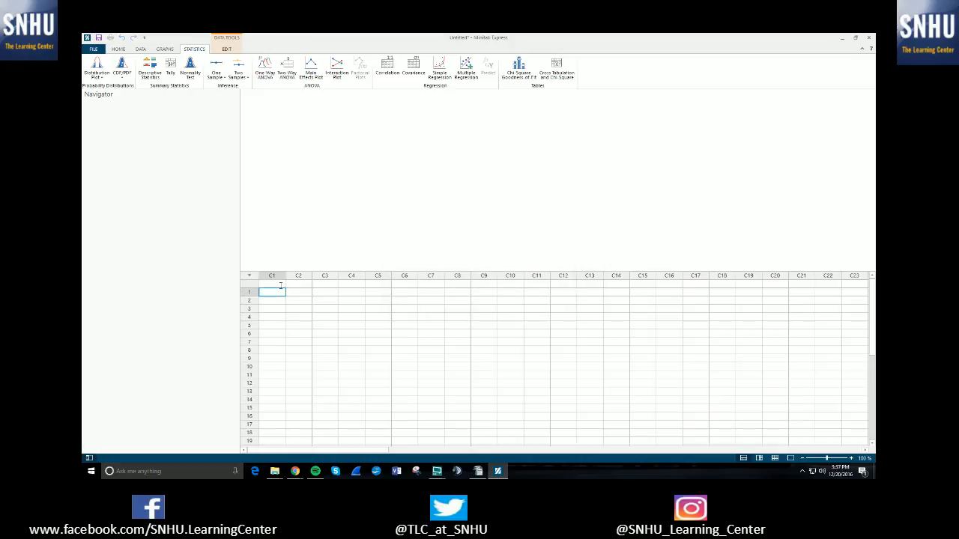
Step: Enter the sample data in column C1 as four 1s followed by five 0s
text(1 1 )
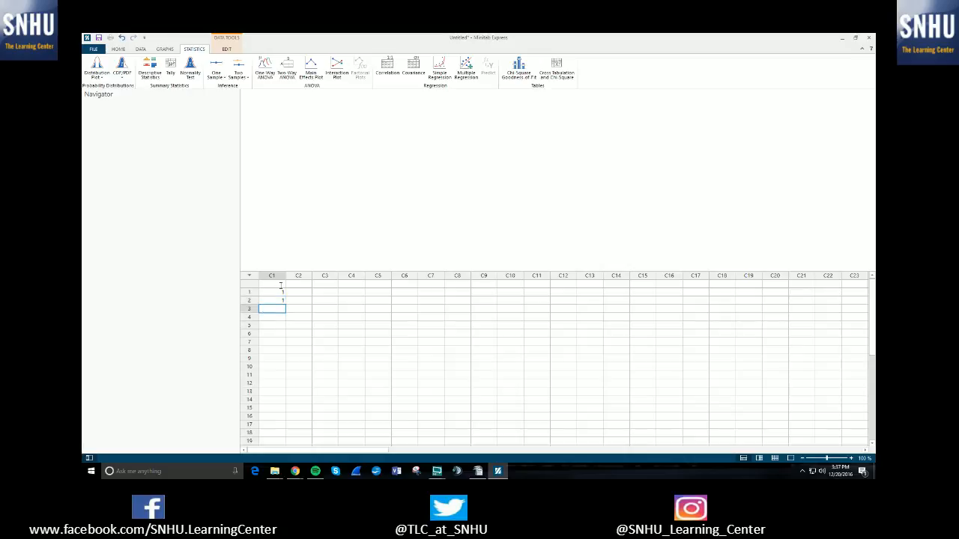
text(1 1 0 0 0)
key(Return)
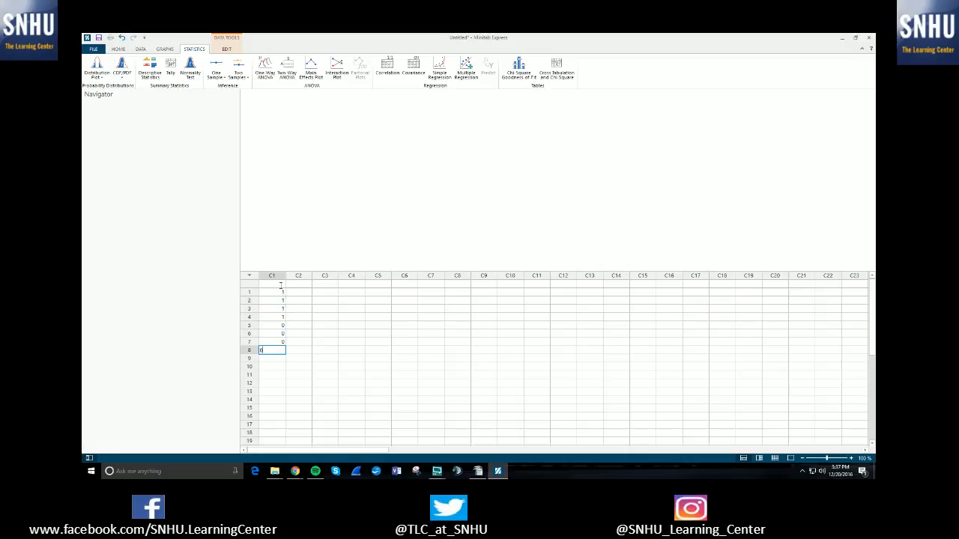
text(0)
key(Return)
text(0)
key(Return)
click(281, 285)
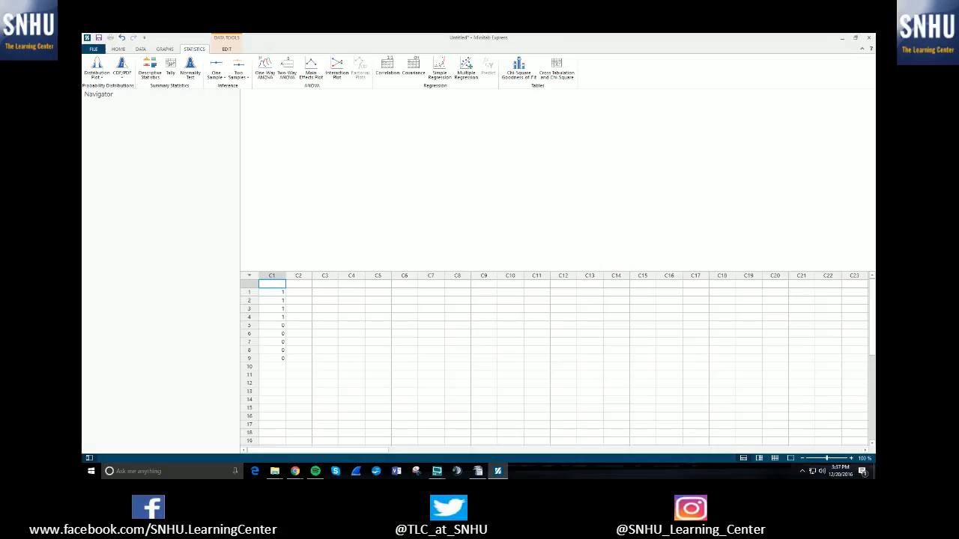
click(274, 293)
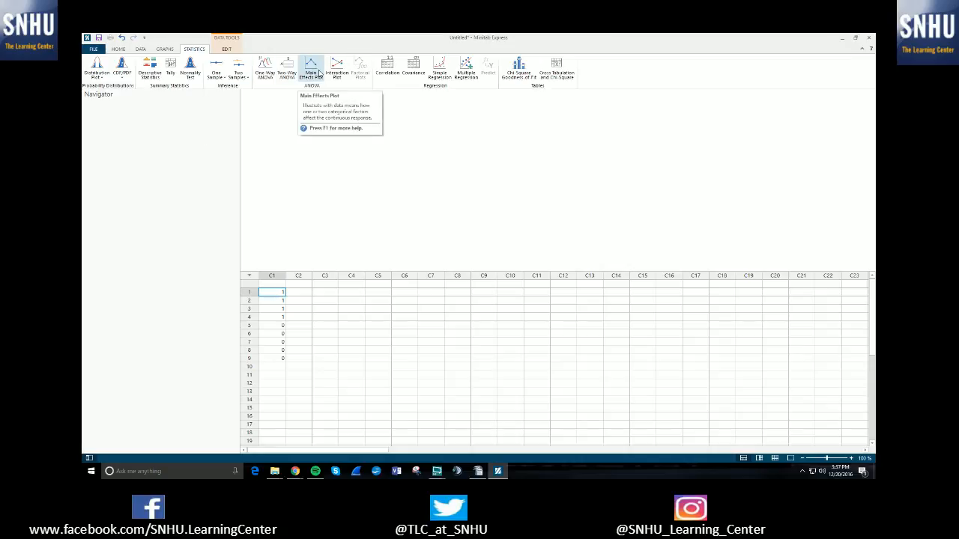
Step: Start a one-sample proportion analysis using column C1 as the sample and 1 as the event
click(219, 76)
click(232, 128)
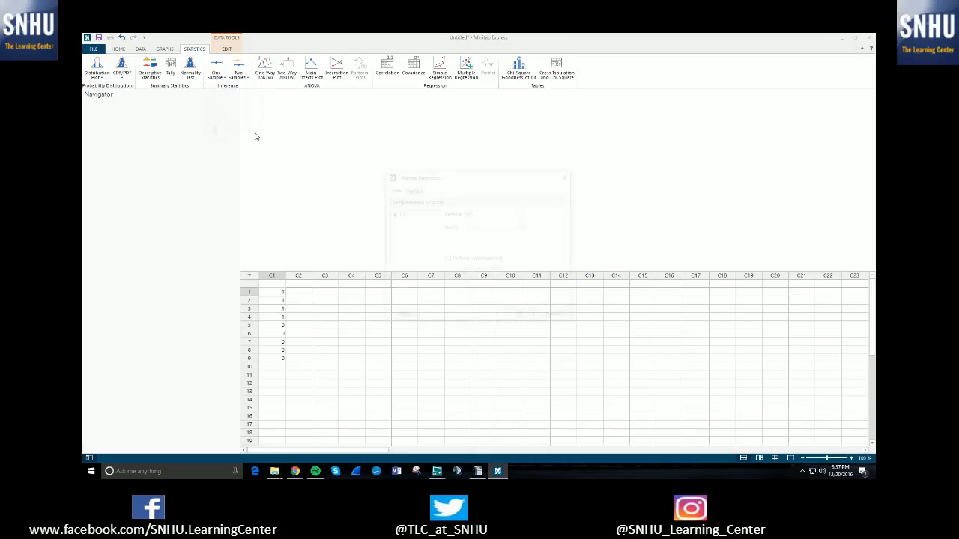
double_click(399, 214)
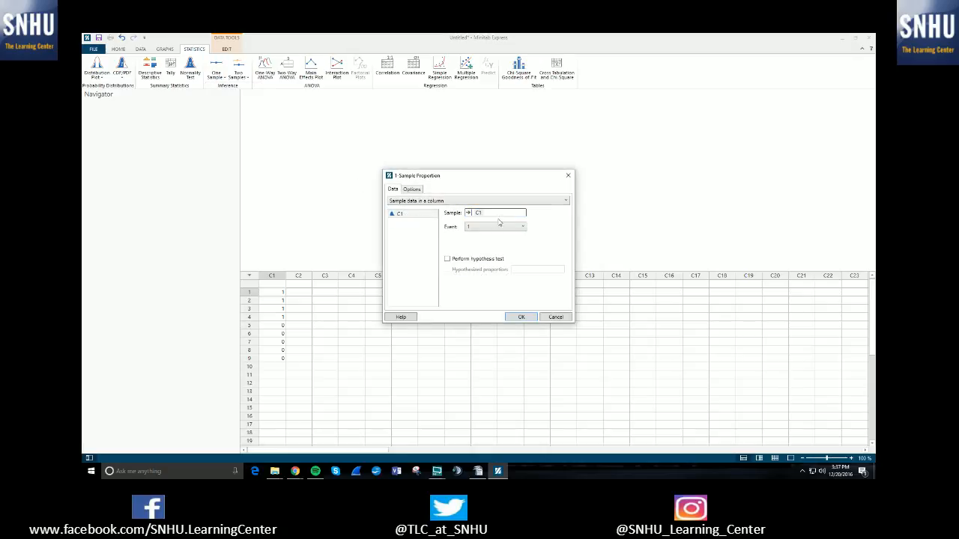
click(497, 227)
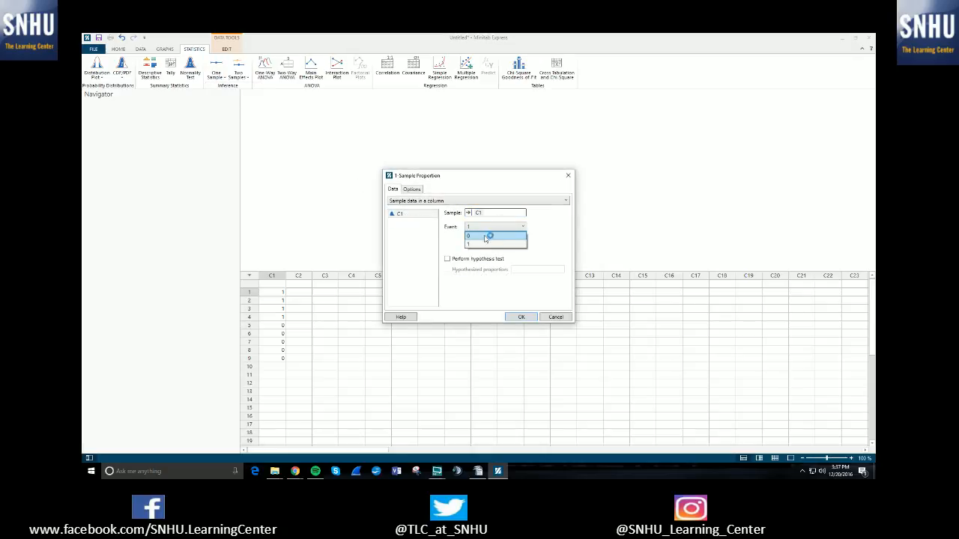
click(489, 243)
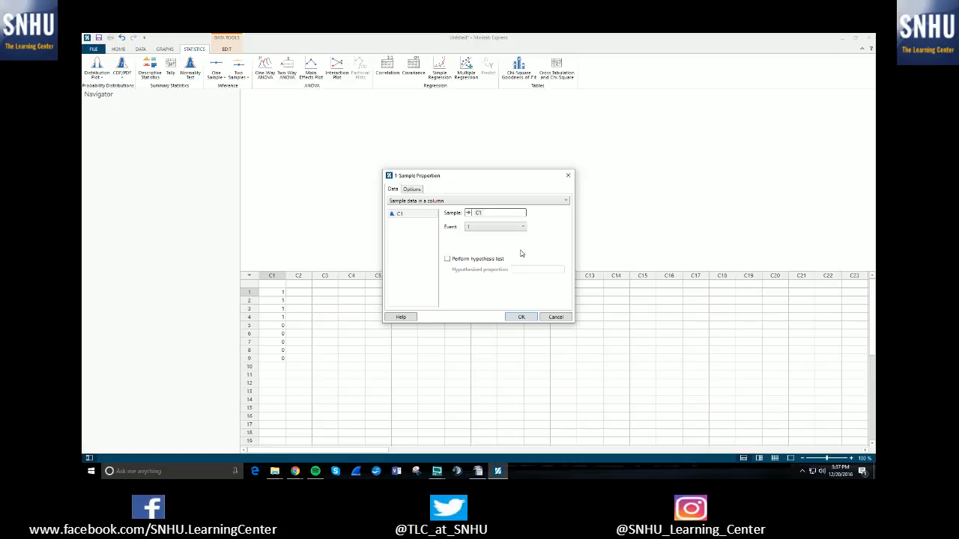
Step: Enable the hypothesis test with a hypothesized proportion of 0.75
click(448, 260)
click(525, 269)
text(.77)
key(BackSpace)
text(5)
Step: Set the alternative hypothesis to Proportion > hypothesized value and check the available confidence levels and methods
click(415, 190)
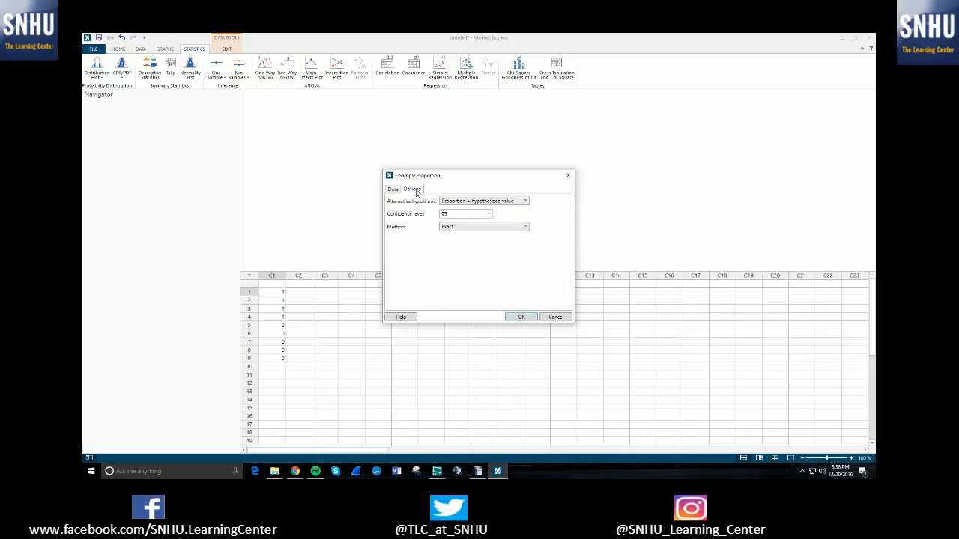
click(502, 202)
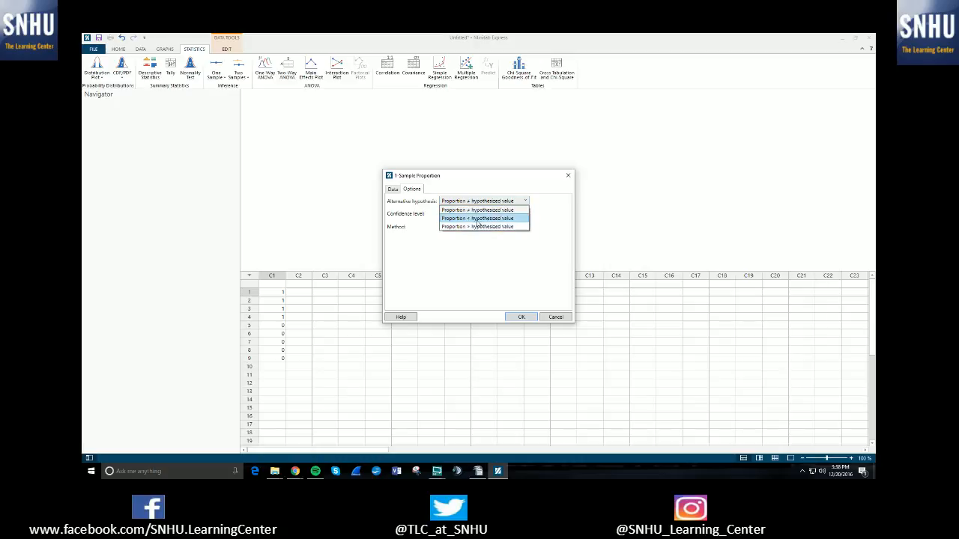
click(483, 226)
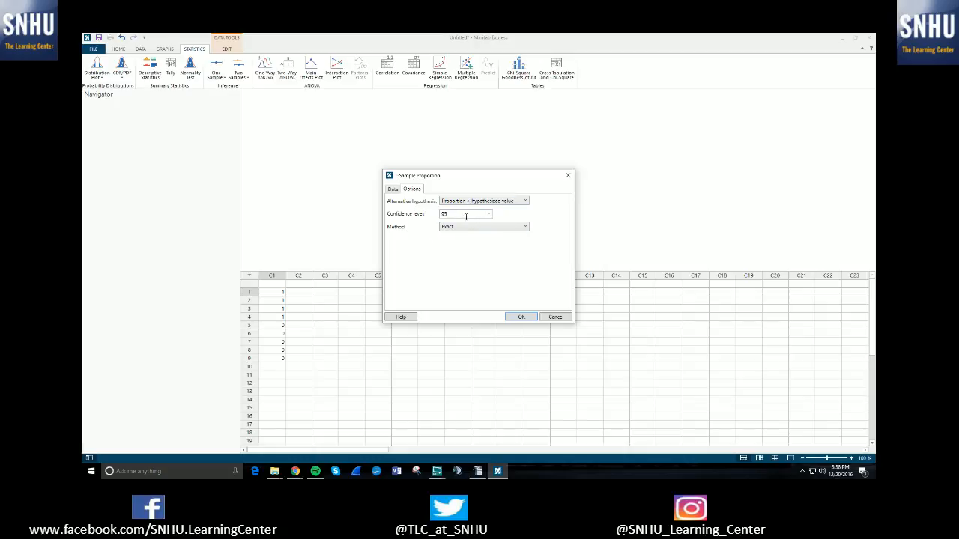
click(489, 214)
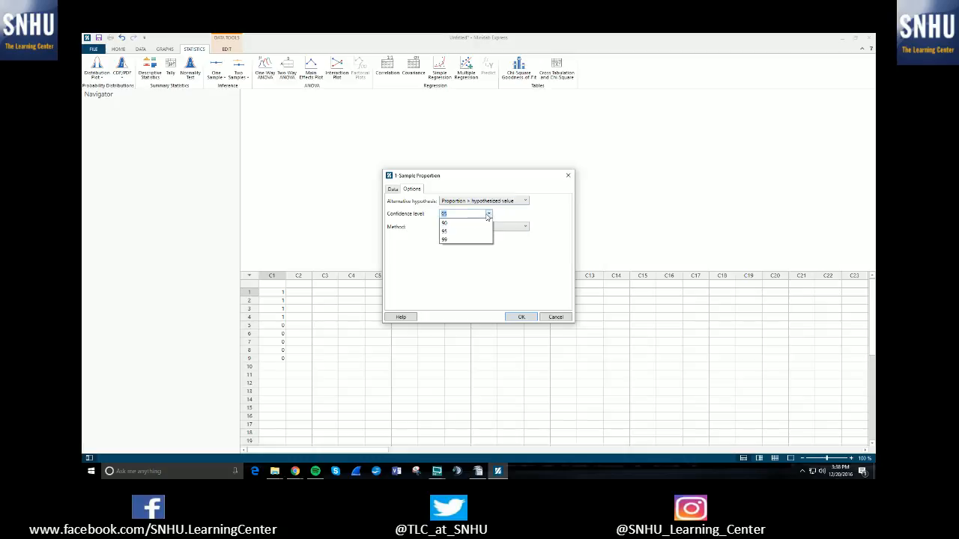
click(449, 262)
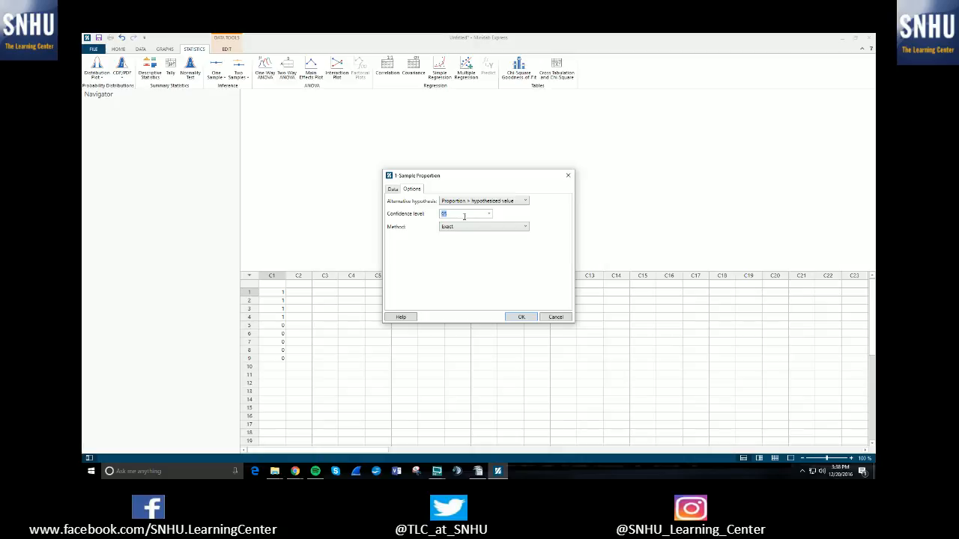
click(469, 226)
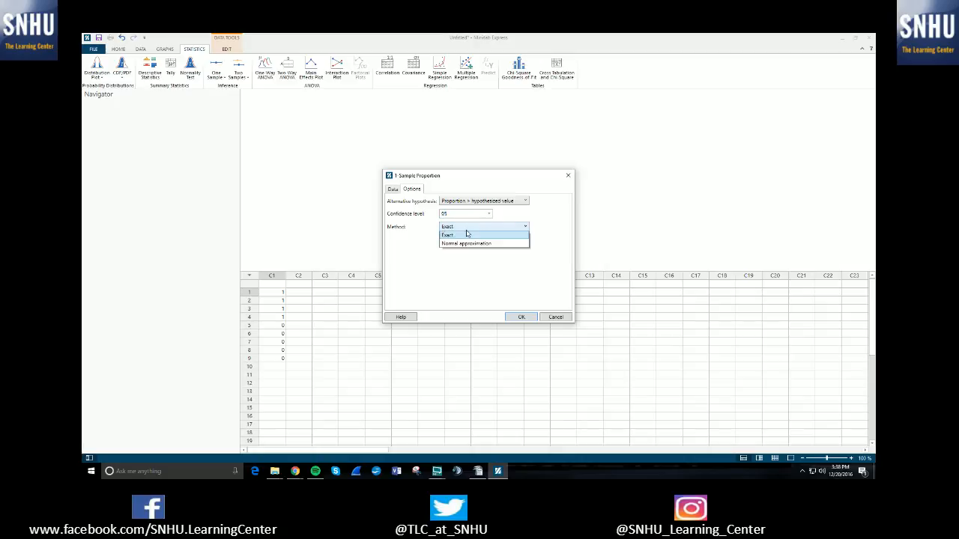
click(423, 231)
Step: Switch the proportion test to summarized data with 6 events in 10 trials, run it and select the Test results
click(395, 189)
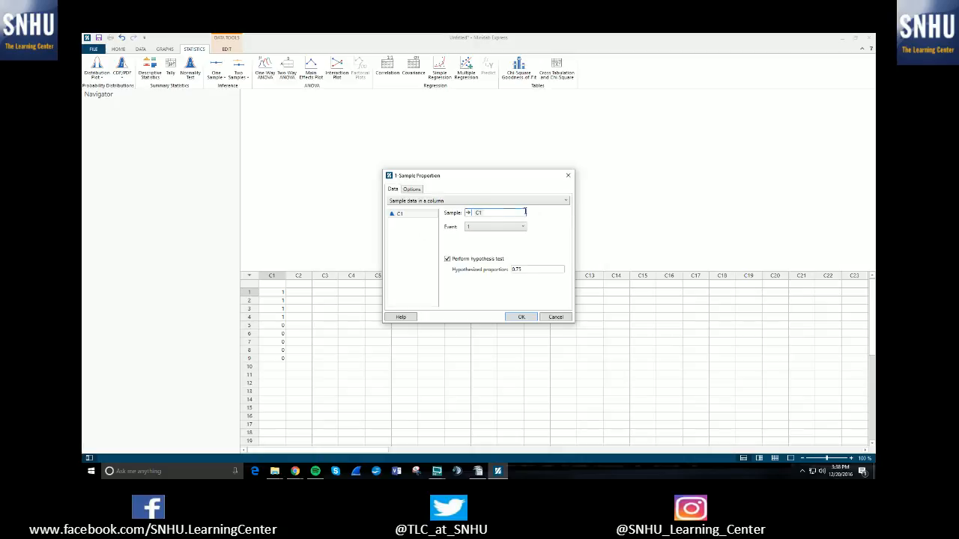
click(424, 202)
click(425, 215)
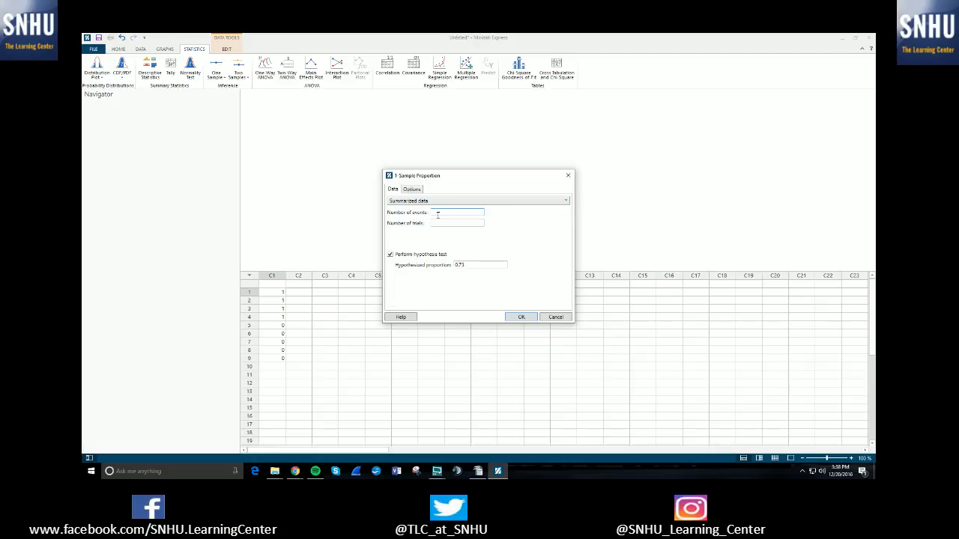
text(10)
key(Tab)
text(10)
key(shift+Tab)
key(BackSpace)
click(519, 318)
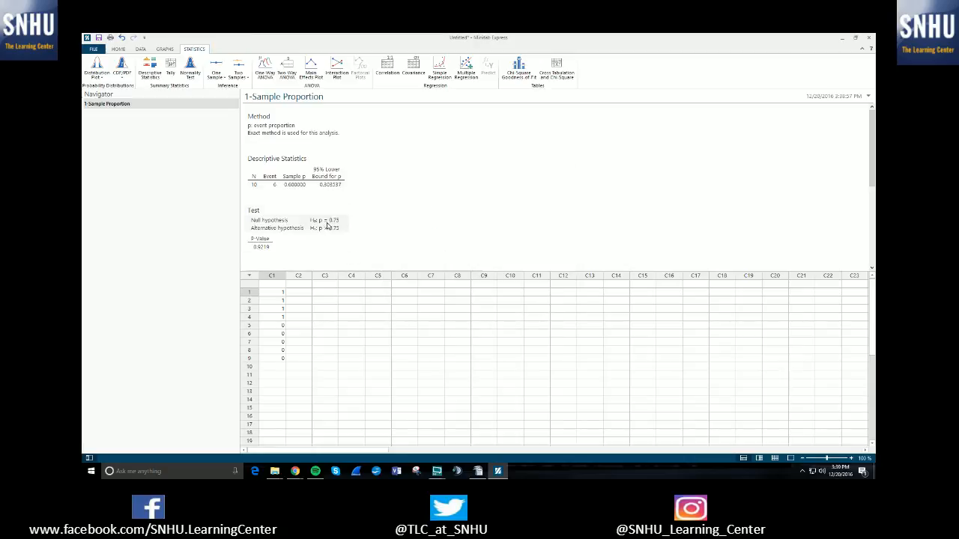
click(262, 248)
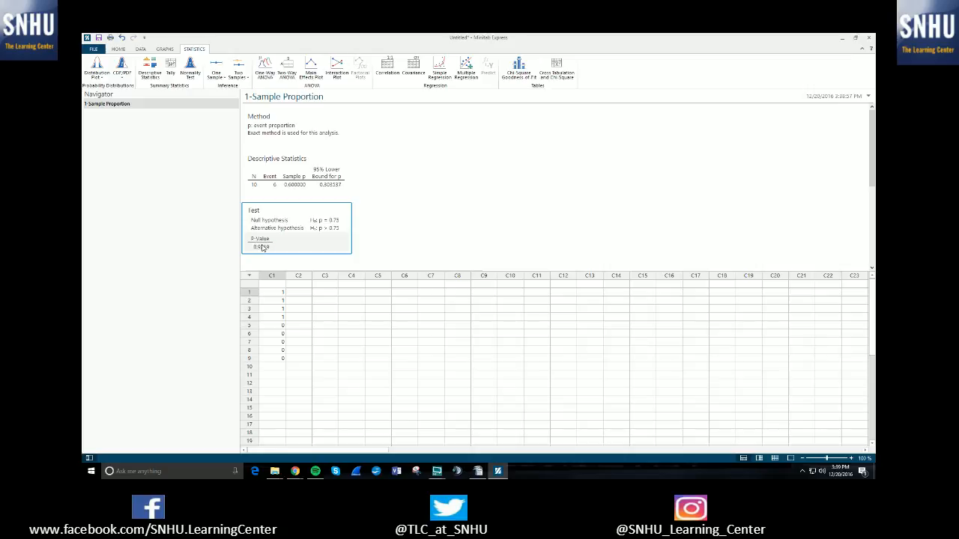